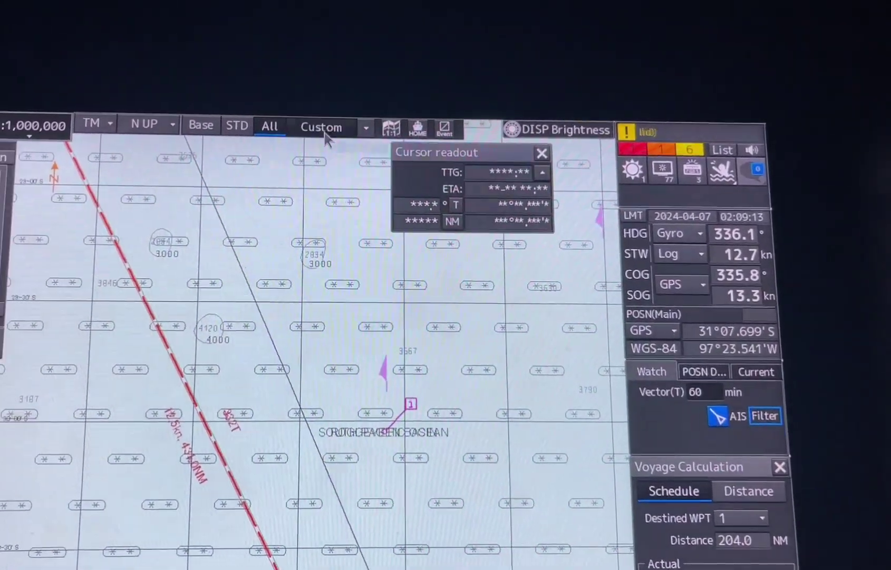
Set the display category to Custom and reveal the Chart view setting entry.
click(322, 129)
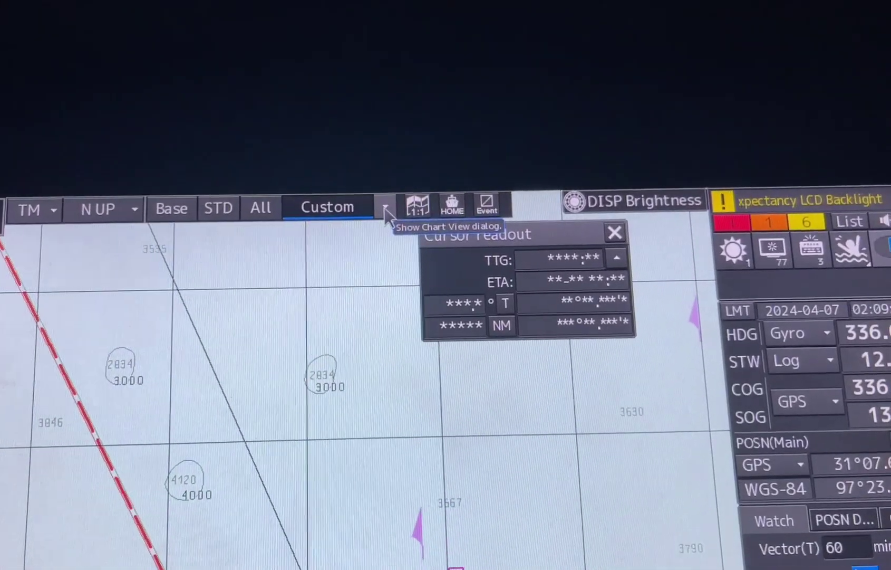
click(392, 129)
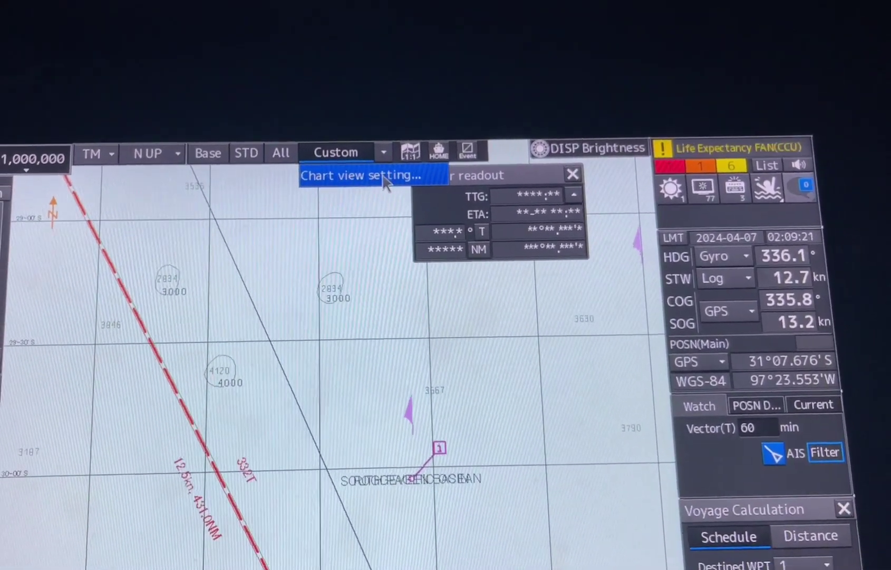
Show the Custom category's layer list on page 2/3 of Chart view settings, scrolled to Accuracy.
click(392, 187)
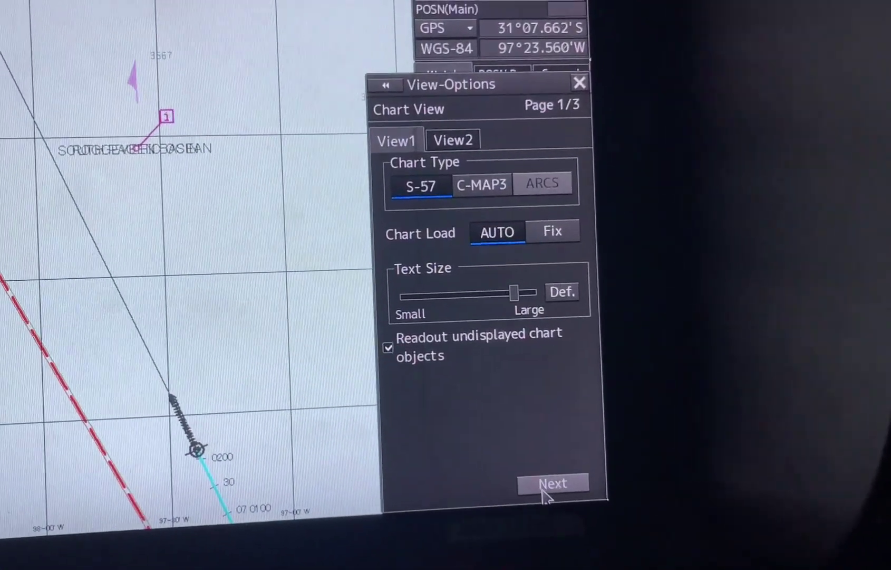
click(517, 471)
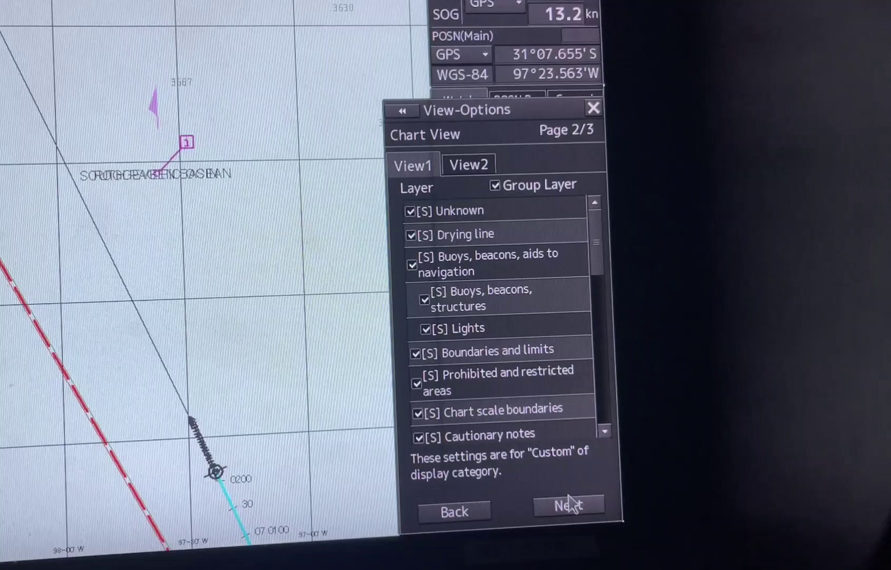
click(629, 454)
click(629, 454)
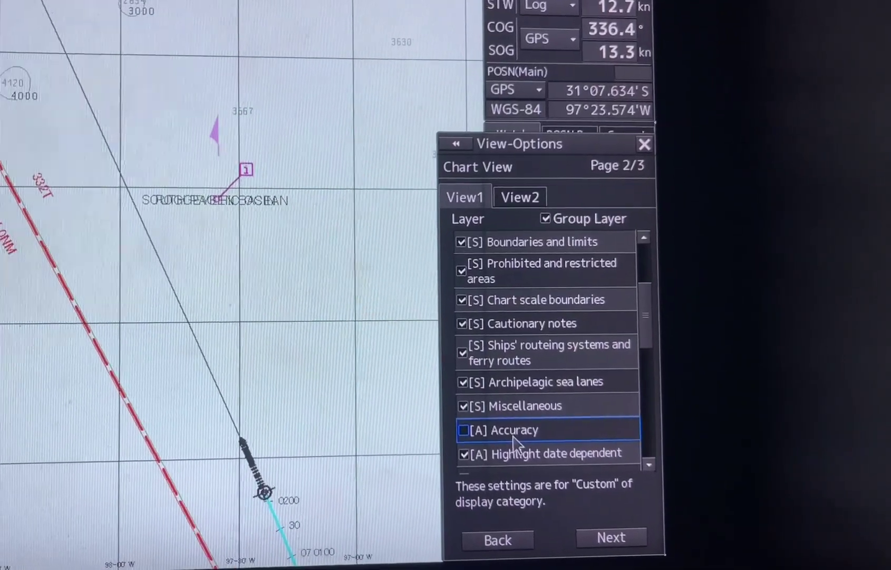
click(514, 443)
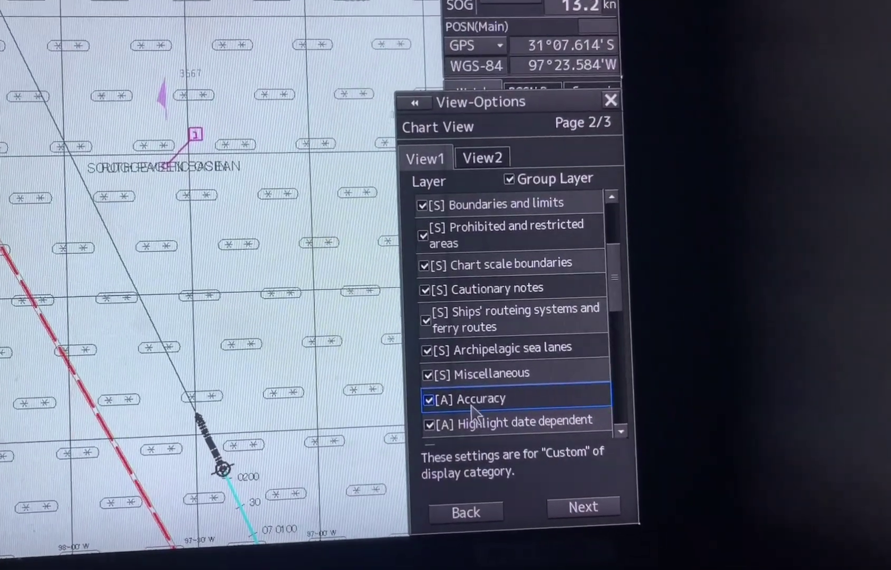
click(475, 408)
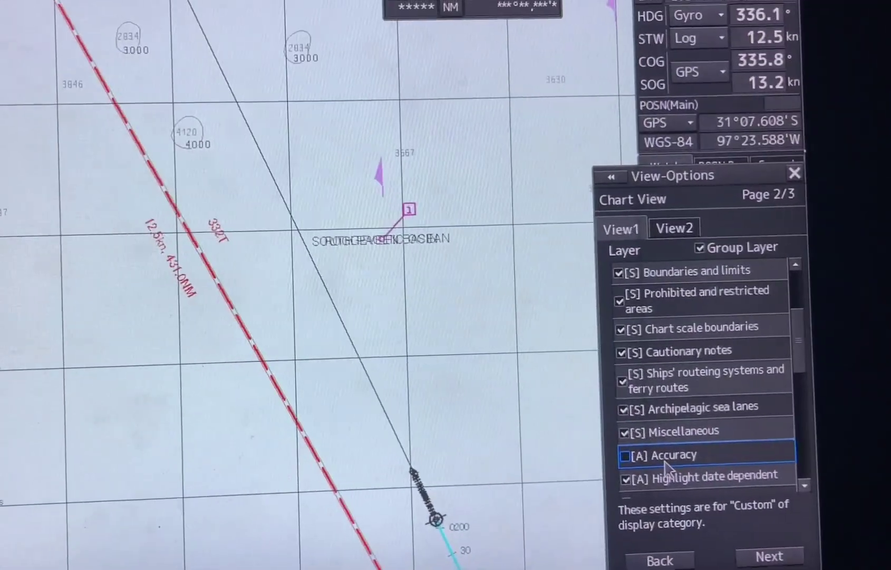